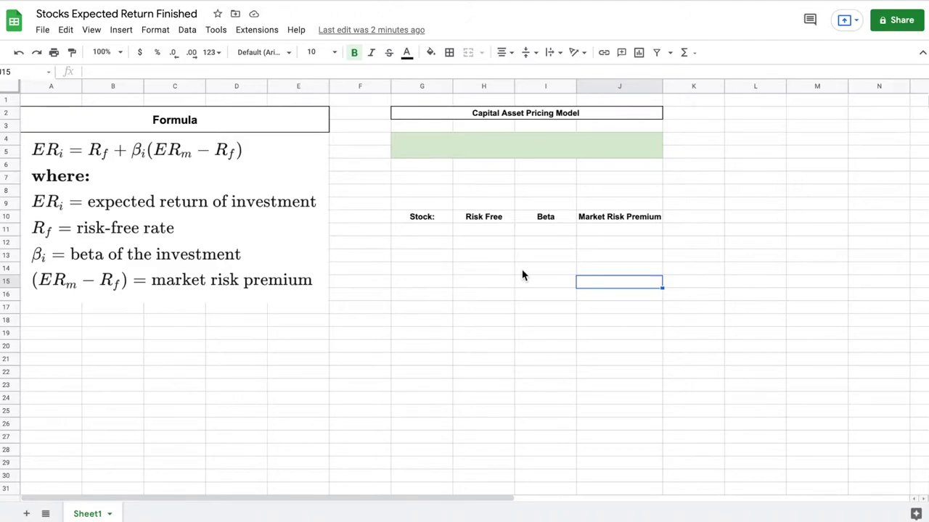
- Enter KO in cell G11 under the Stock: heading
click(624, 258)
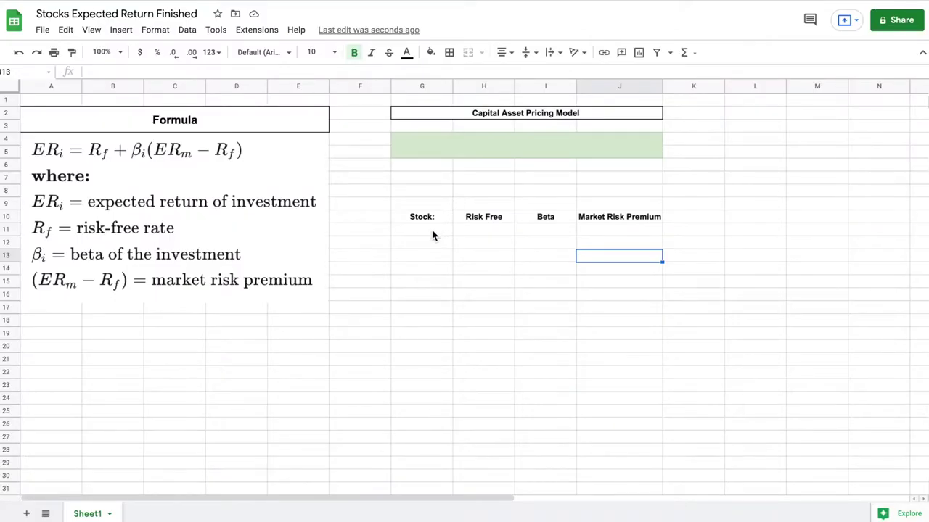
click(432, 231)
text(KO)
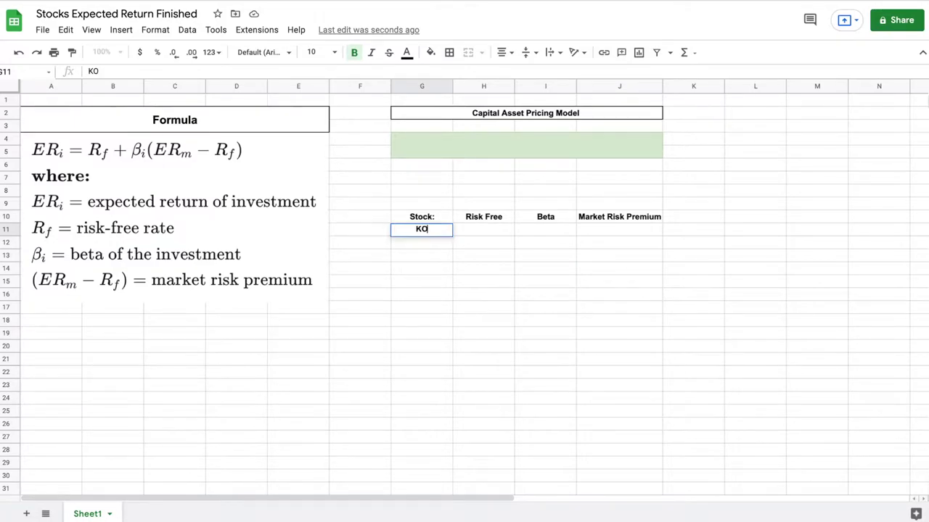
key(Return)
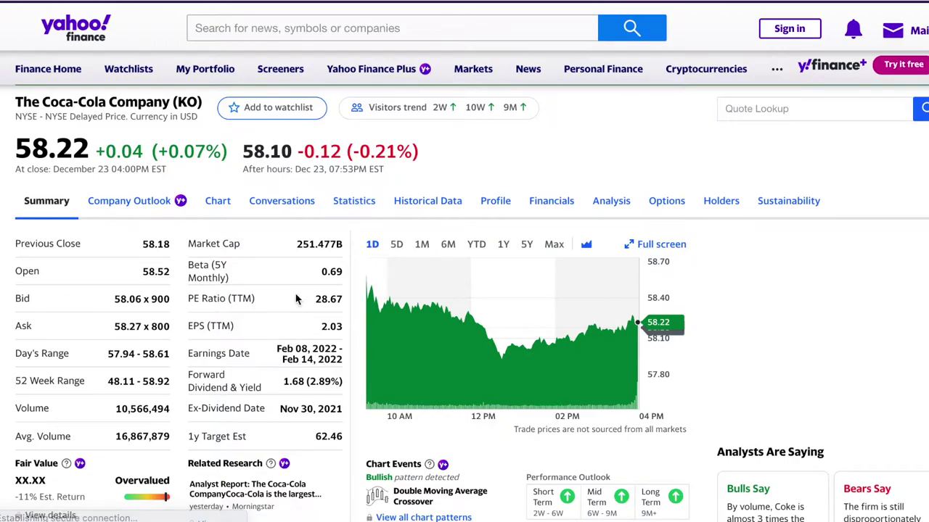
- Find KO's 2.89% forward dividend yield on the Yahoo Finance summary, then return to the sheet
scroll(295, 299, down, 1)
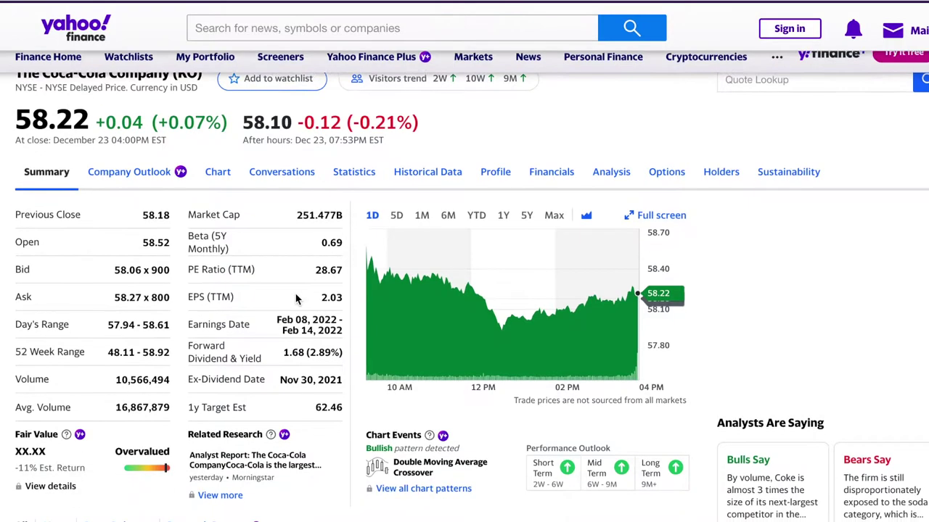
scroll(295, 299, down, 1)
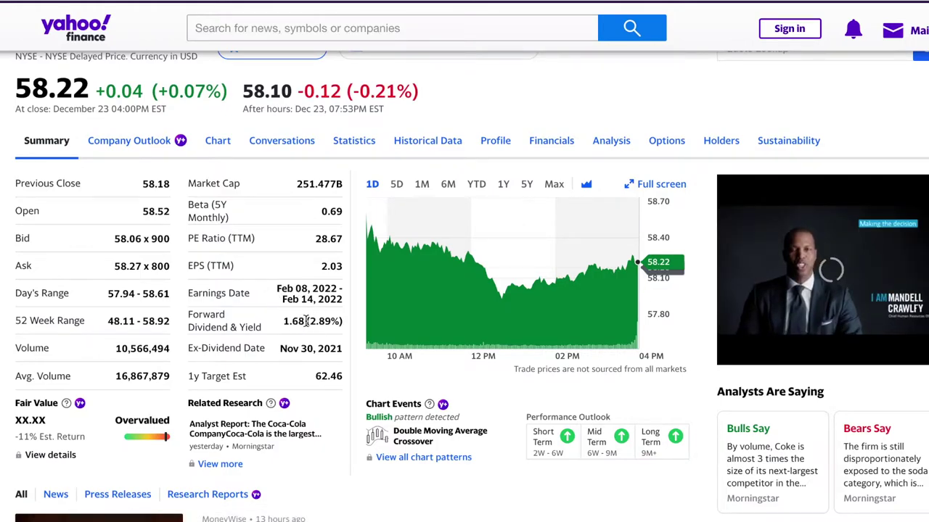
drag(307, 322, 338, 323)
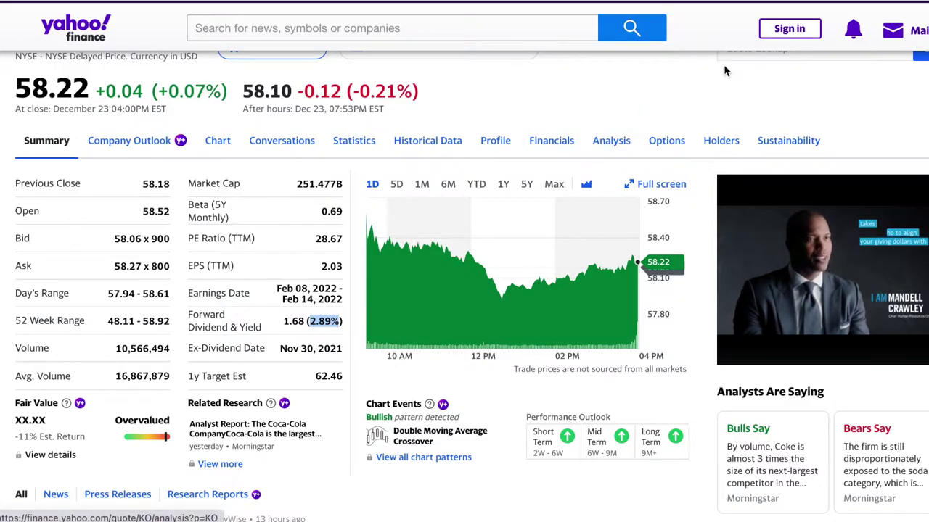
key(ctrl+Tab)
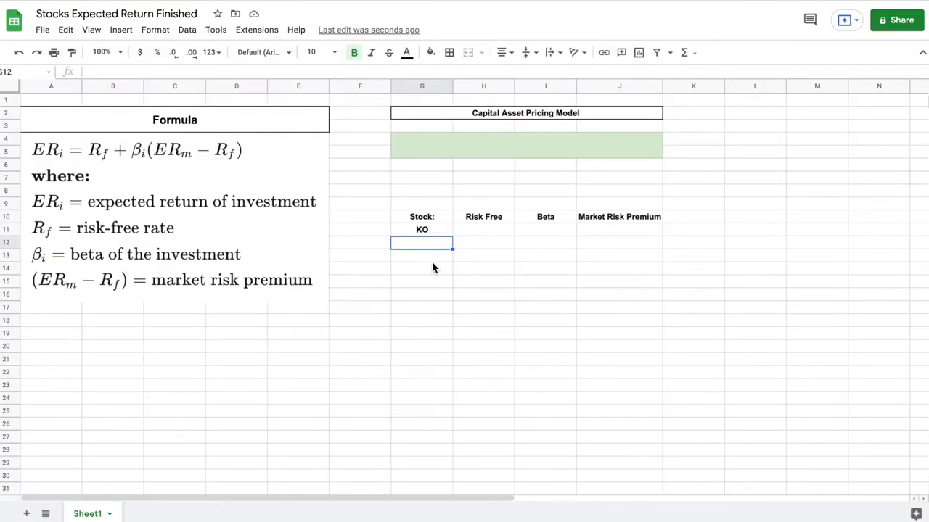
- Enter 2.89 in H11 as KO's Risk Free value
click(488, 230)
text(2.)
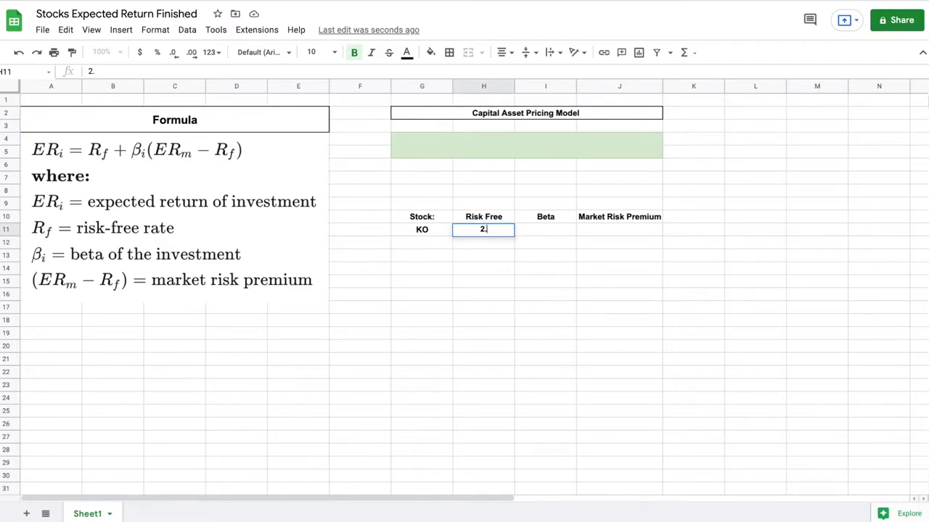
text(89)
key(Return)
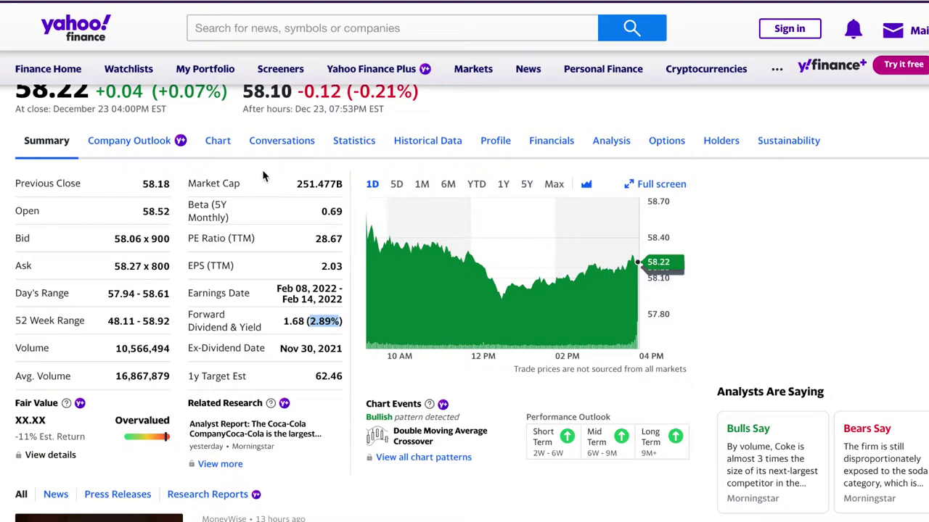
- Read KO's Beta (5Y Monthly) of 0.69 on Yahoo Finance, then go back to the CAPM sheet
click(249, 187)
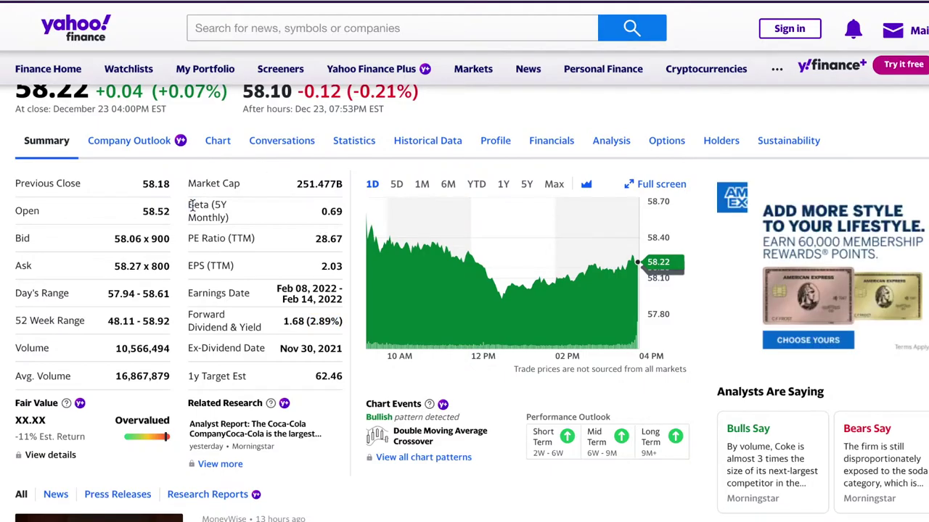
drag(192, 206, 350, 215)
click(351, 215)
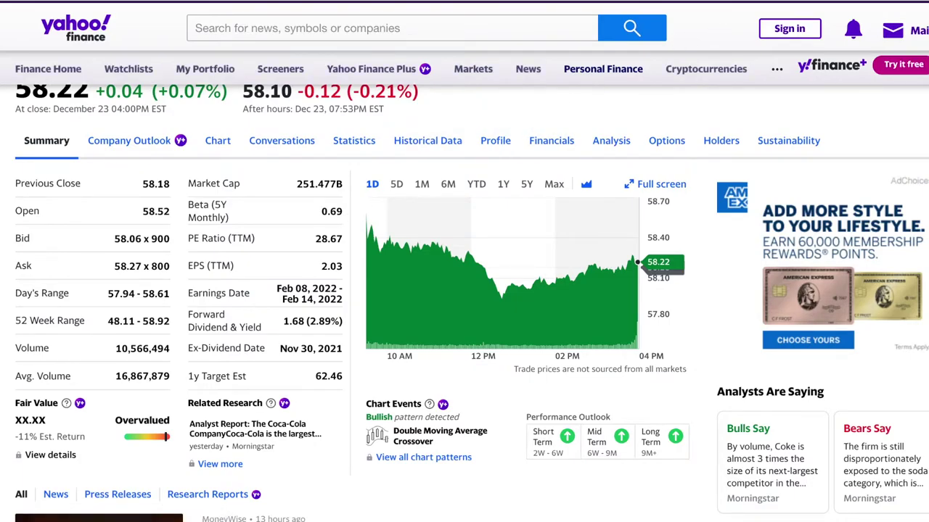
key(ctrl+Tab)
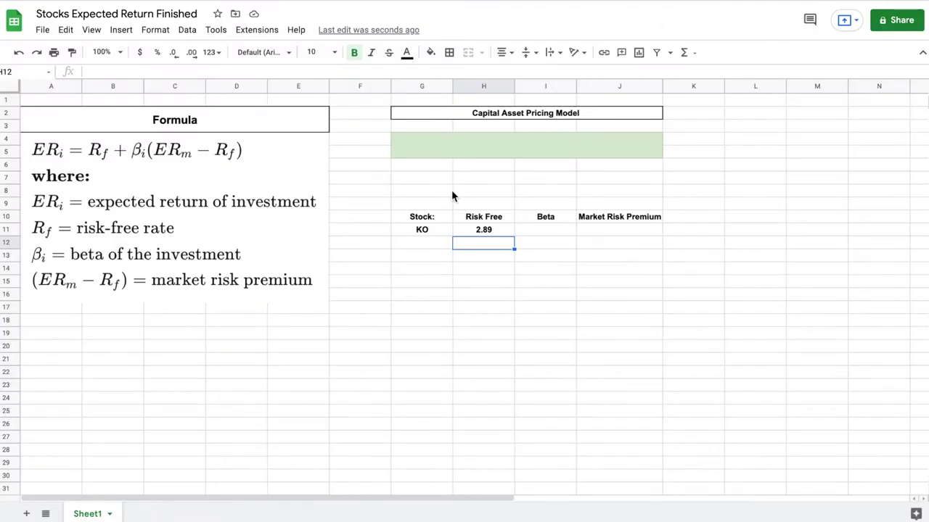
- Enter .69 in I11 as KO's Beta
click(547, 231)
text(.69)
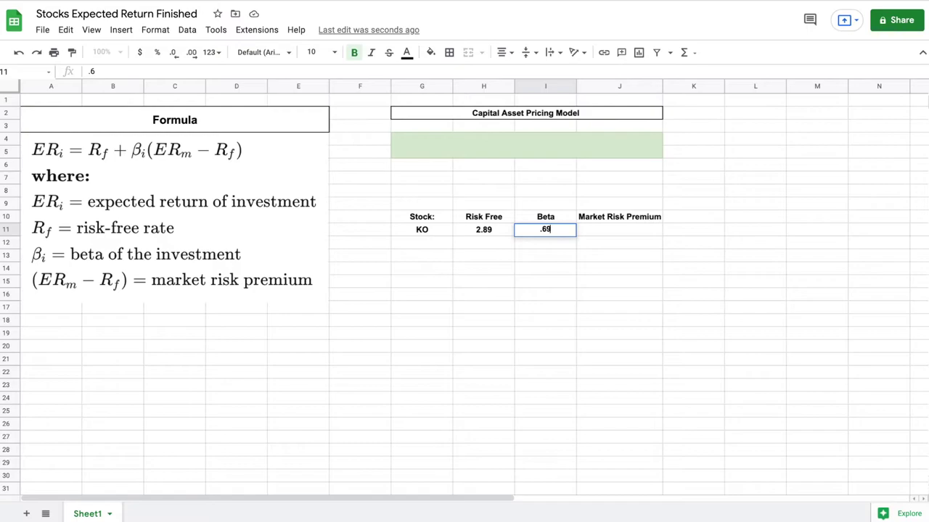
key(Return)
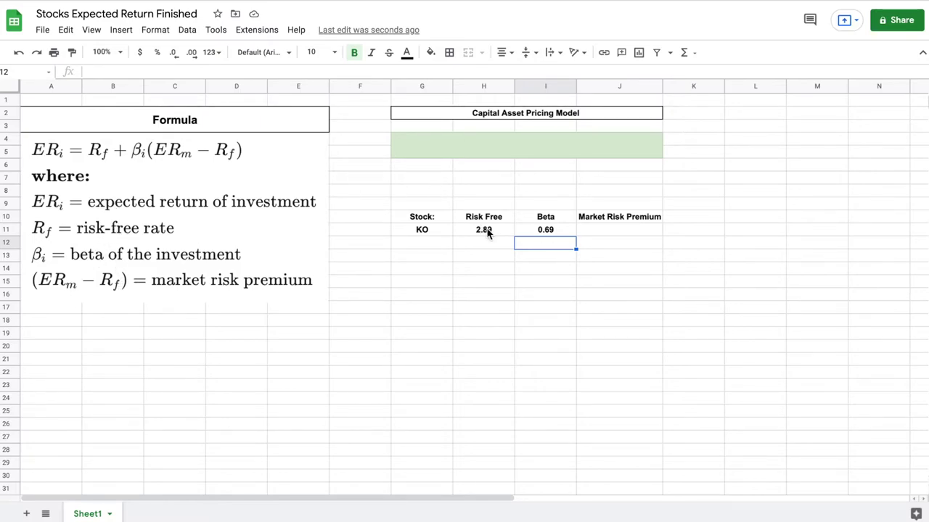
- Enter =9-H11 in J11 so the Market Risk Premium shows 6.11
click(613, 231)
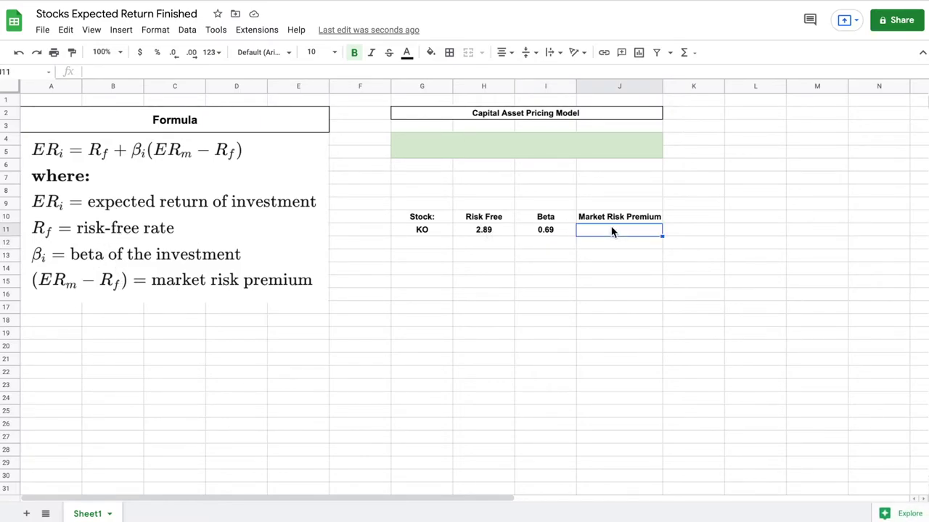
text(=9-)
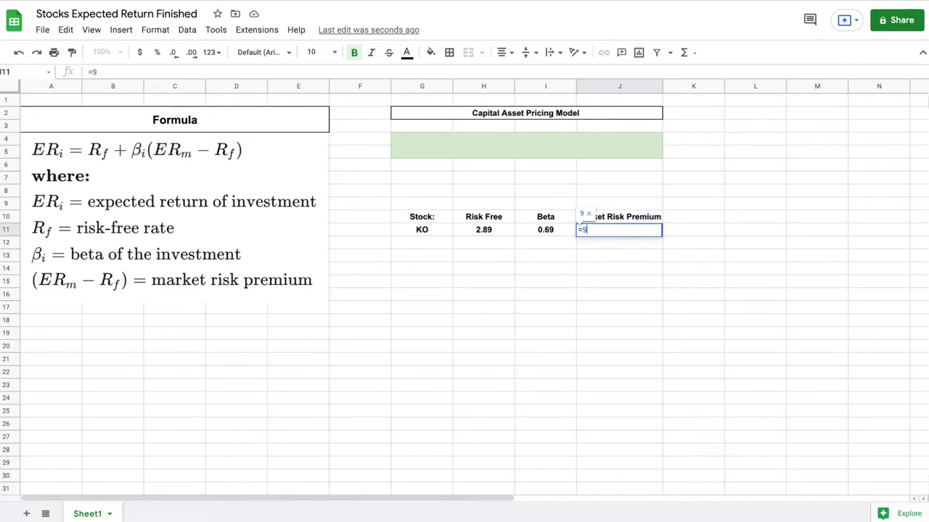
click(492, 231)
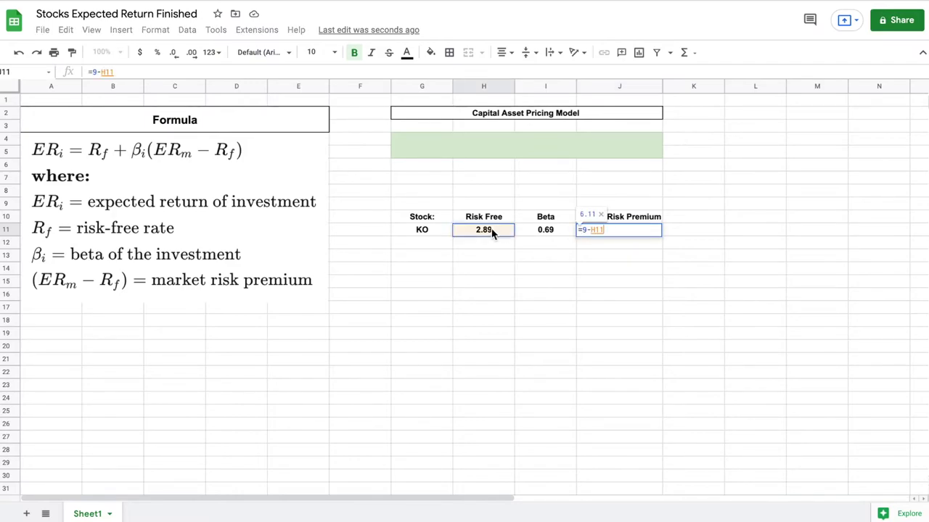
key(Return)
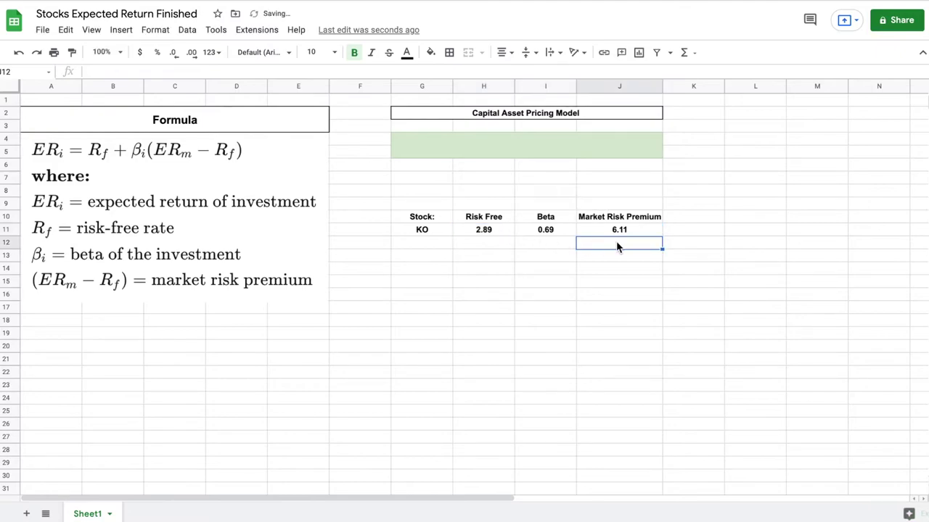
drag(495, 231, 625, 225)
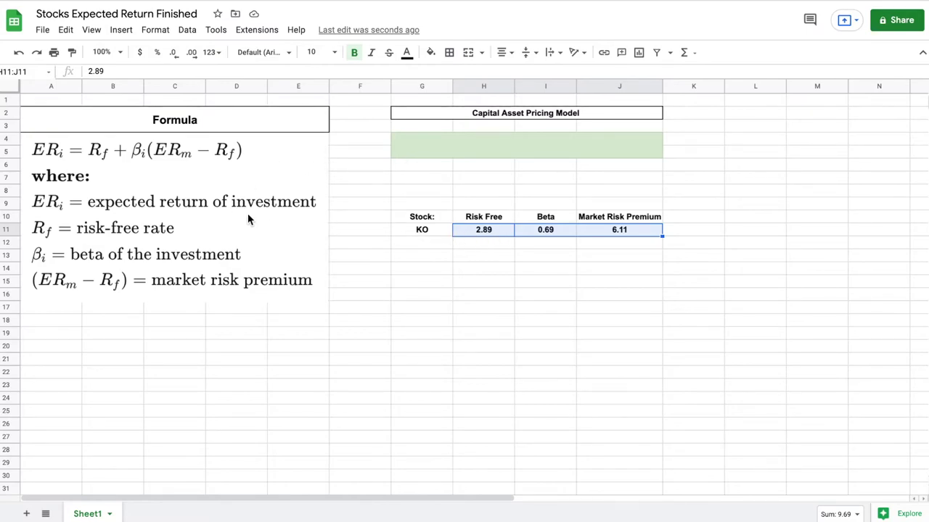
click(517, 148)
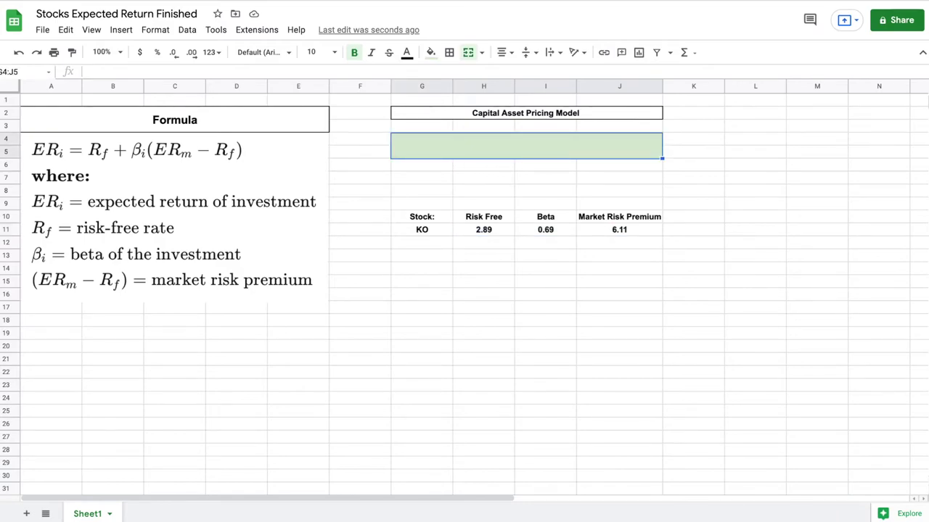
- Enter =H11+(I11*J11) in the green result box, giving an expected return of 7.1059
text(=)
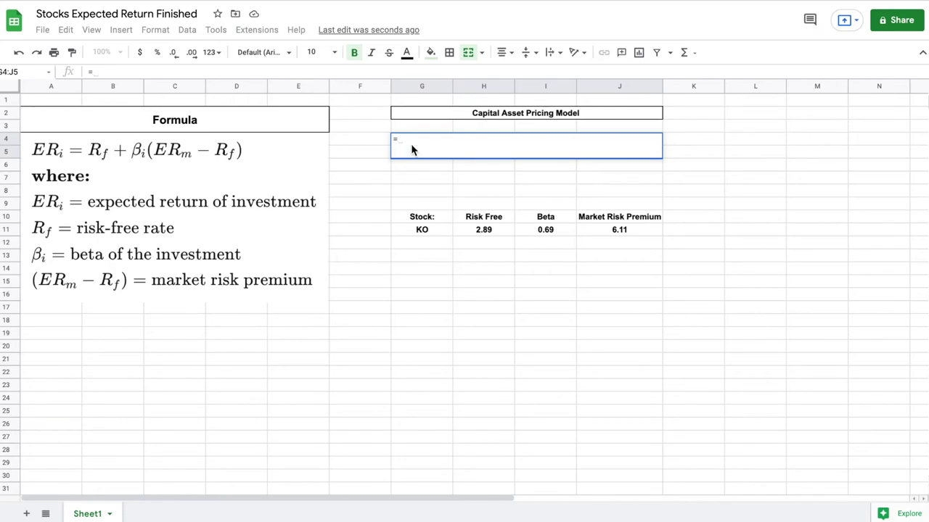
click(489, 228)
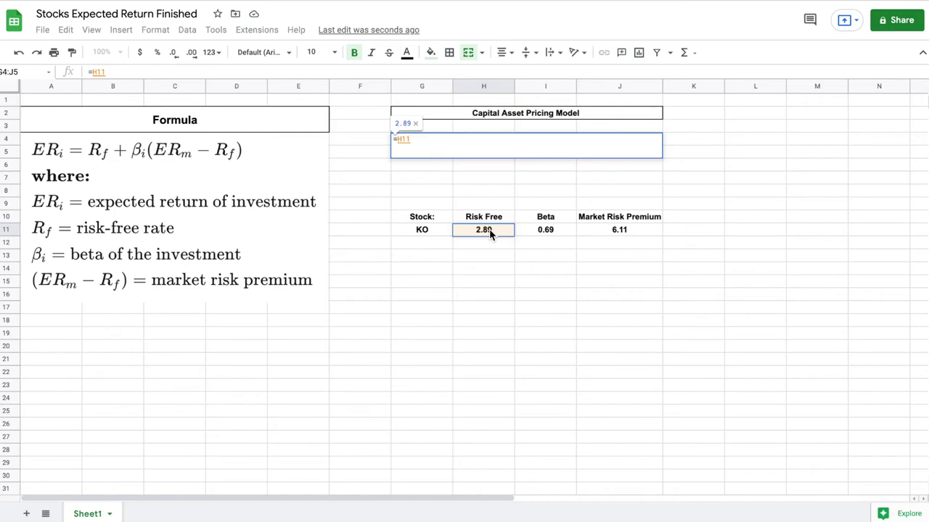
text(+)
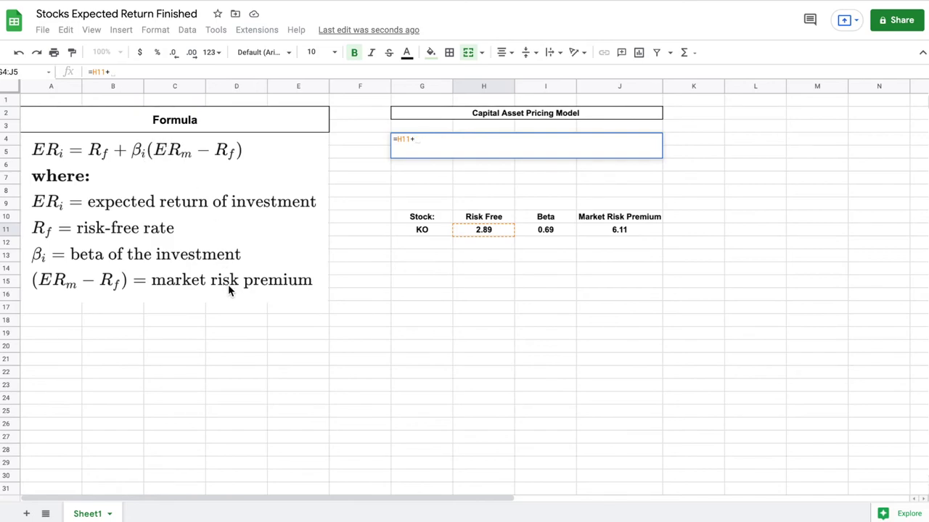
text(()
click(553, 236)
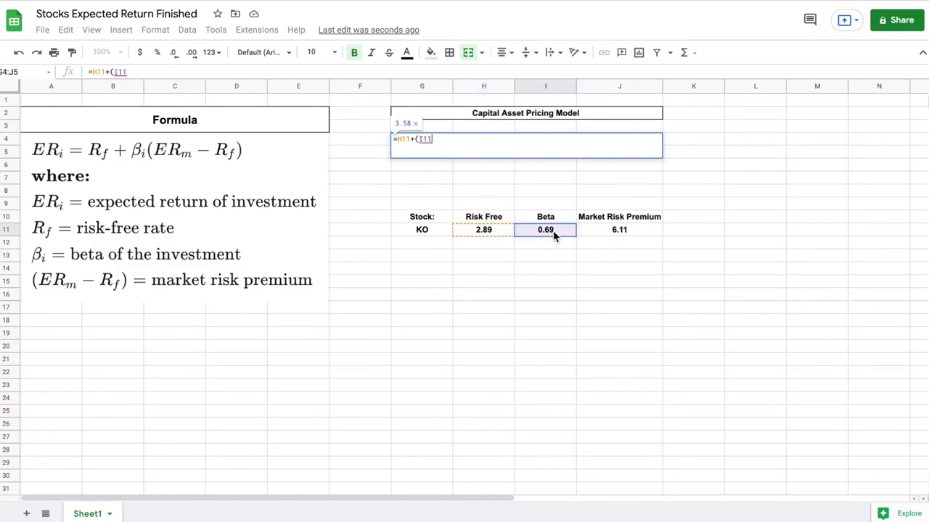
text(*)
click(608, 231)
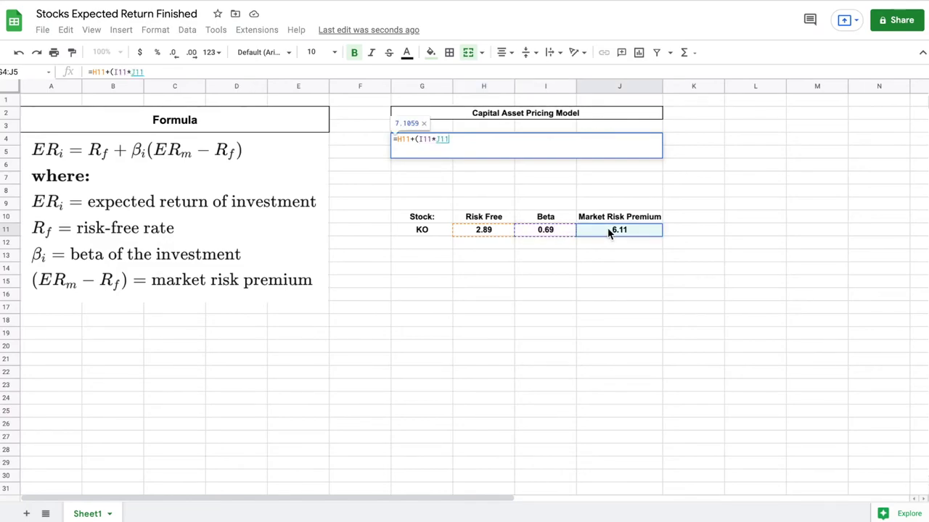
text())
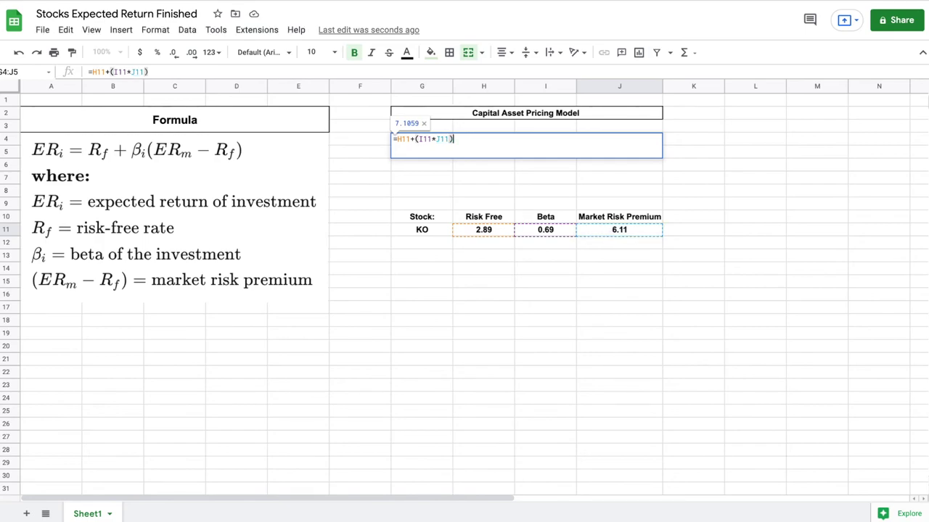
key(ctrl+Return)
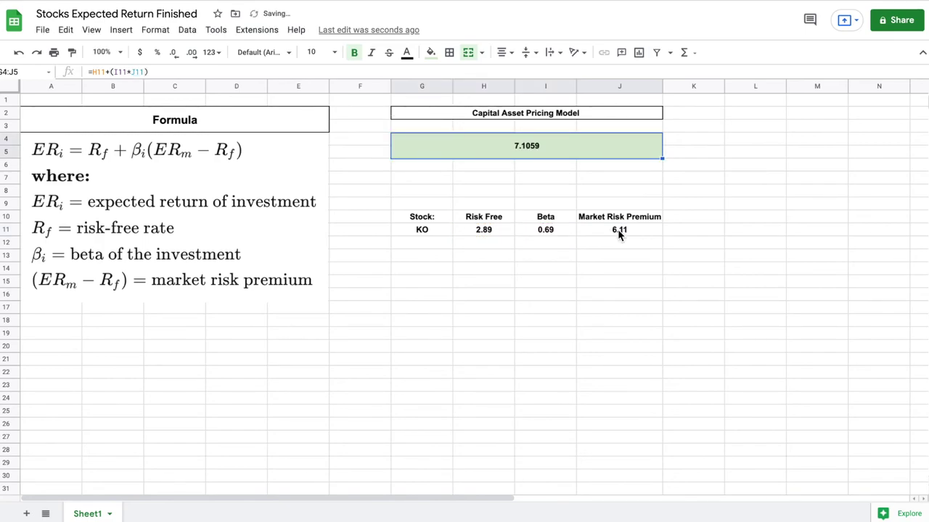